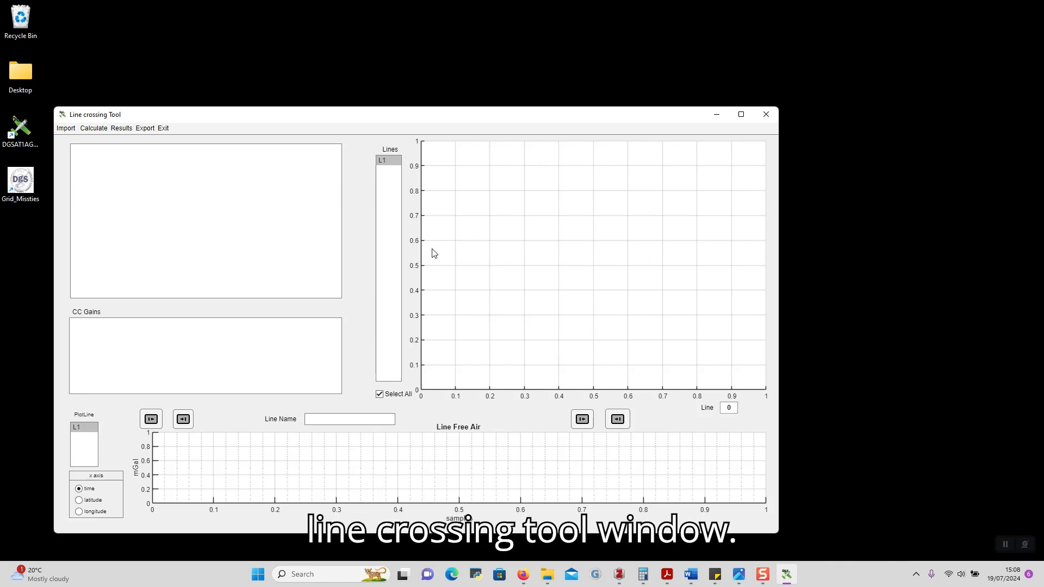
Start a single-flight import and browse to the Processed_all folder in Documents, DGS2024, TulsaTestMarch2018.
drag(459, 119, 644, 50)
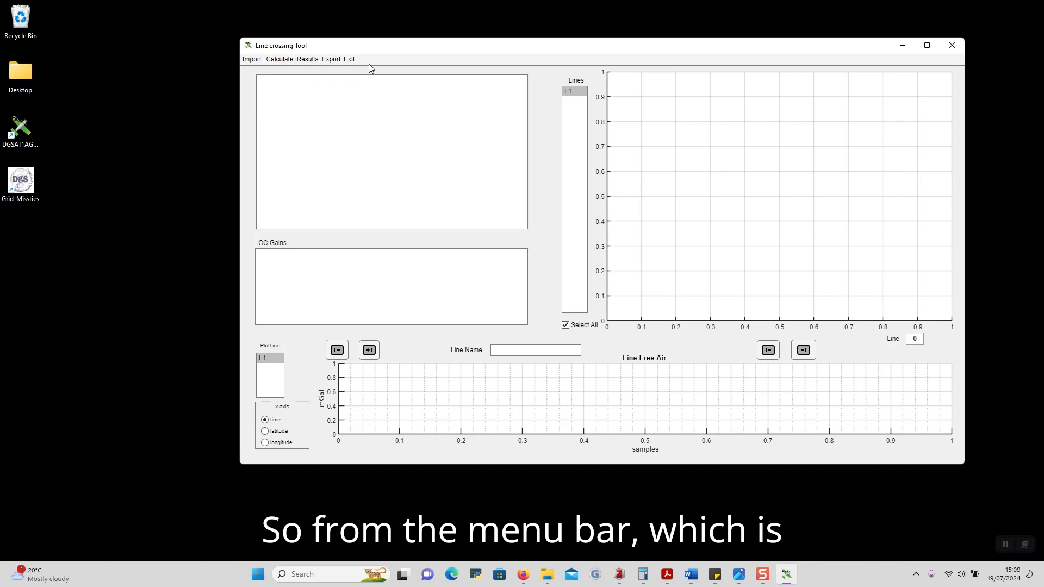
click(252, 60)
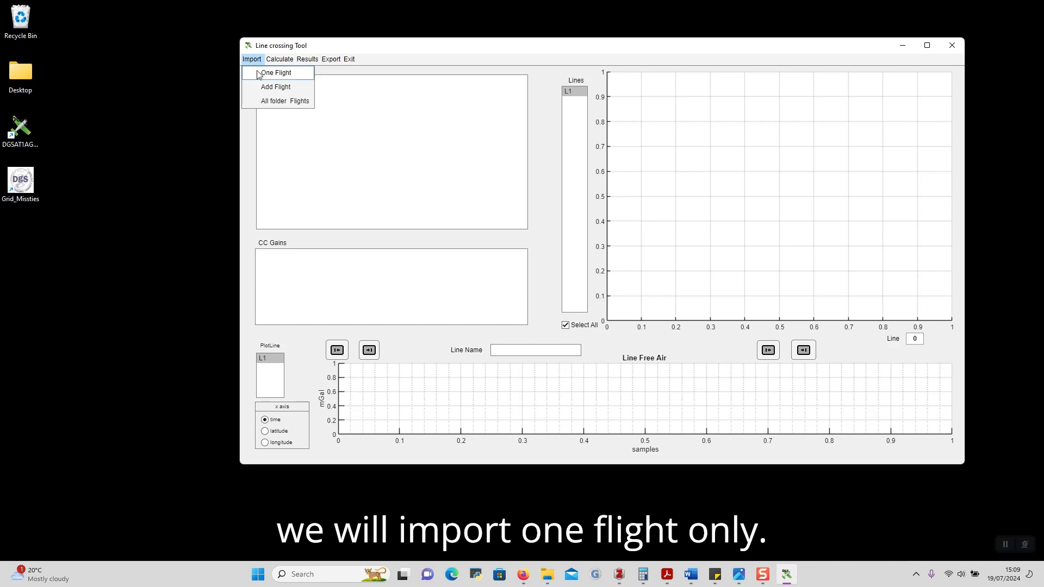
click(263, 75)
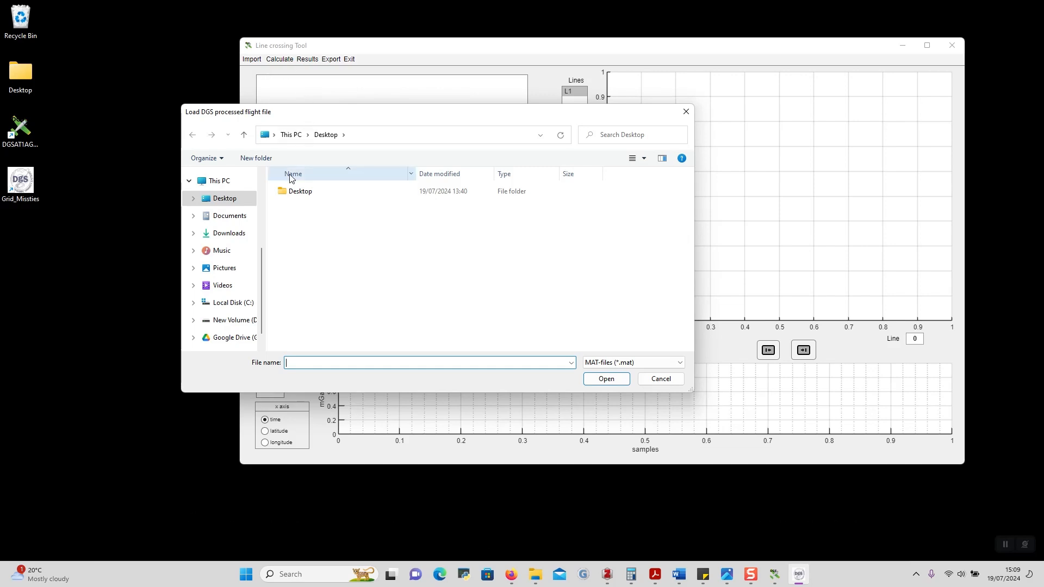
click(236, 218)
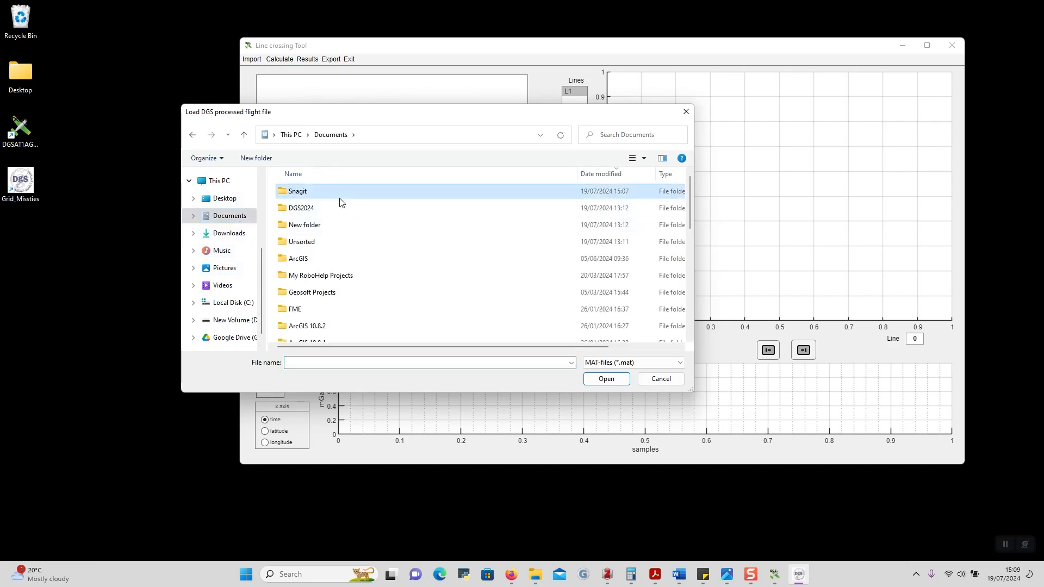
double_click(339, 196)
double_click(335, 196)
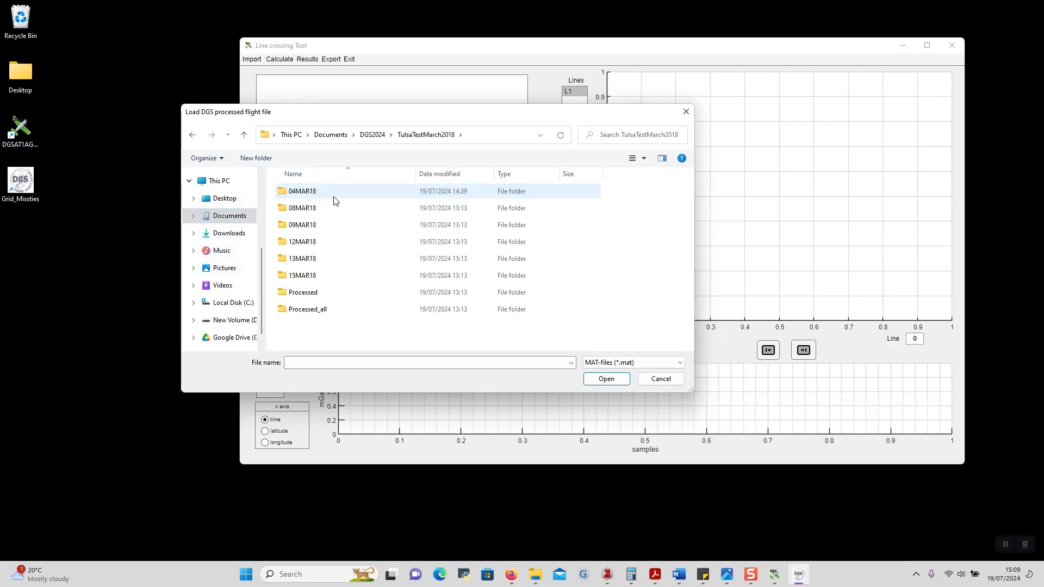
click(325, 310)
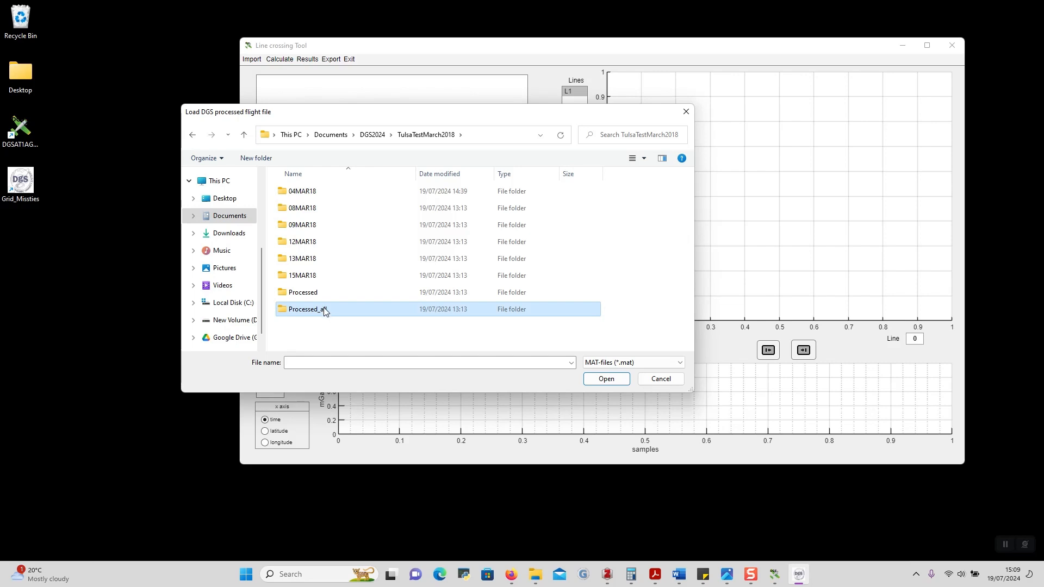
double_click(325, 309)
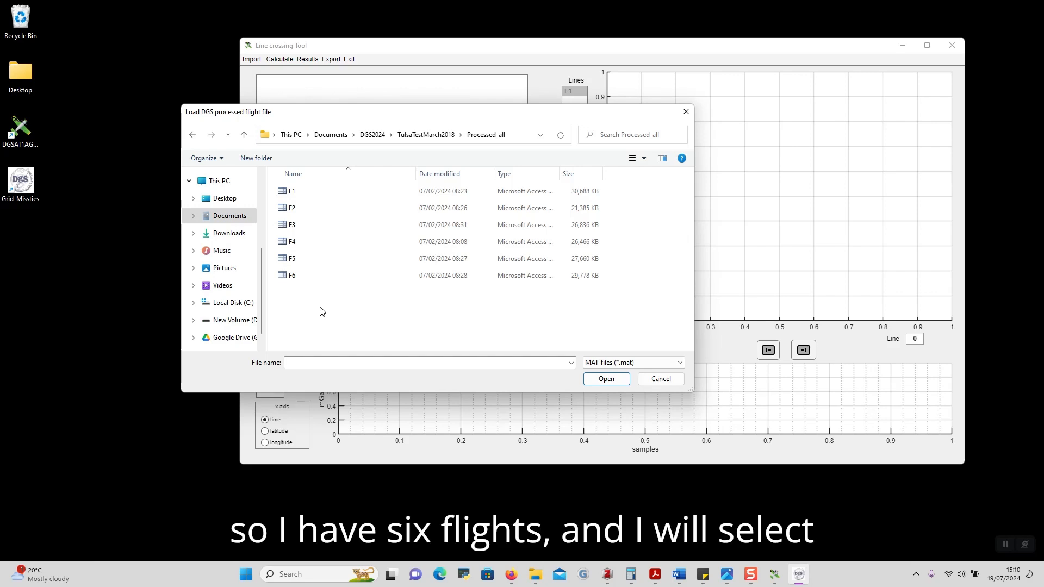
Load flight file F1 from the Processed_all folder with a filter time of 100.
click(327, 191)
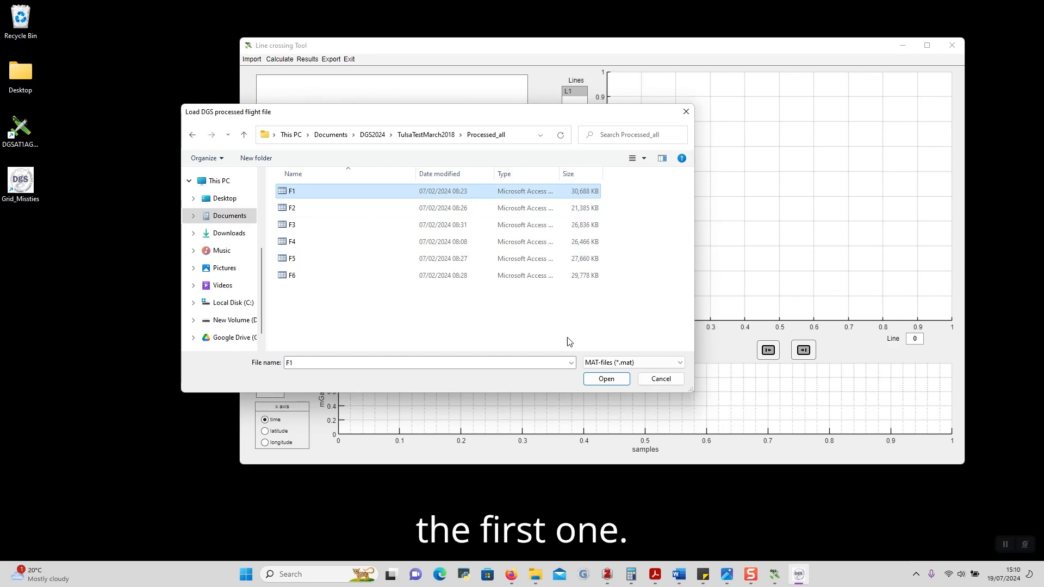
click(605, 379)
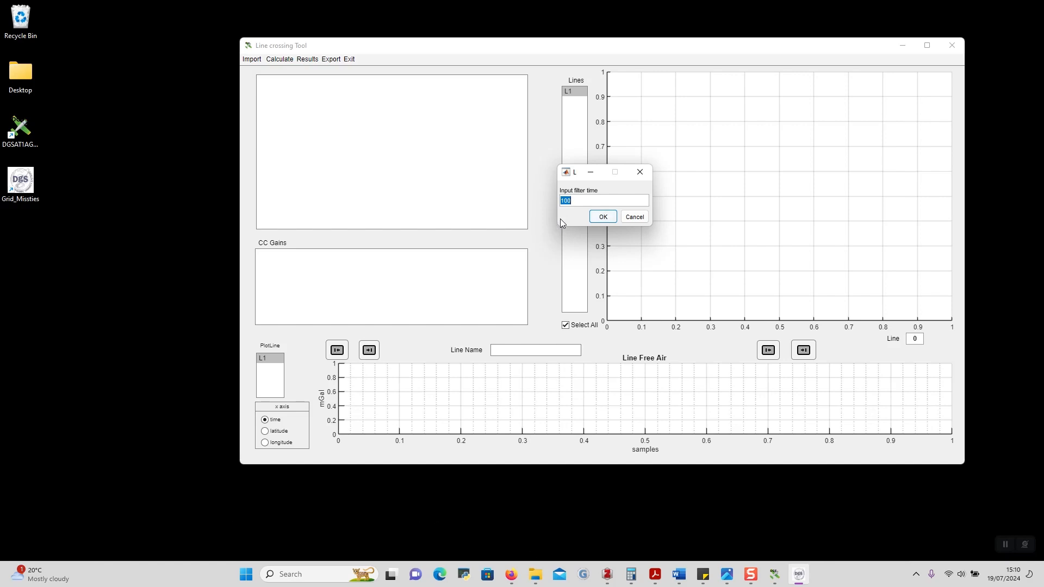
click(603, 216)
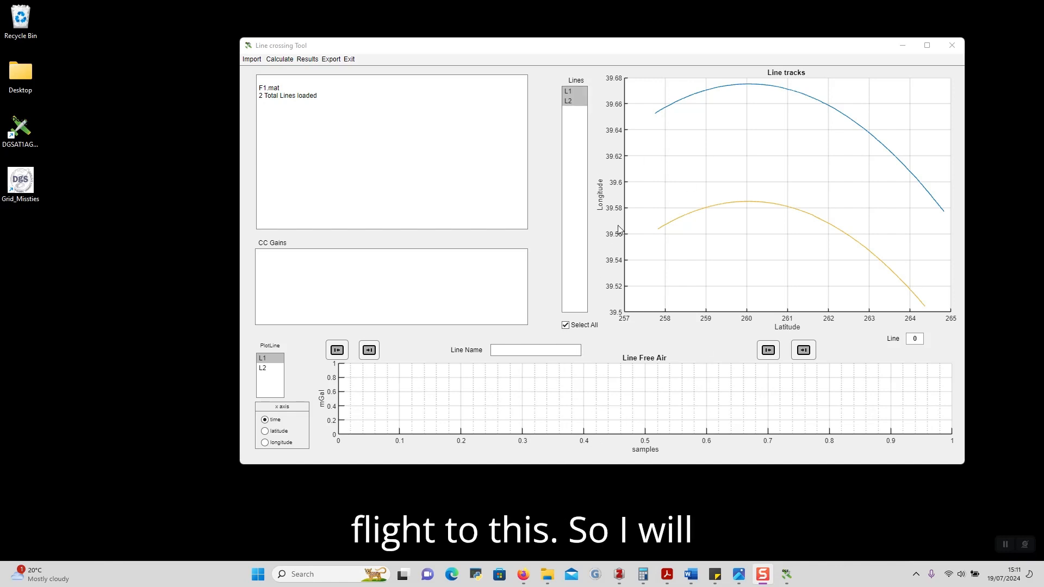
Add flight F2 to the loaded flight, using a filter time of 100.
click(251, 60)
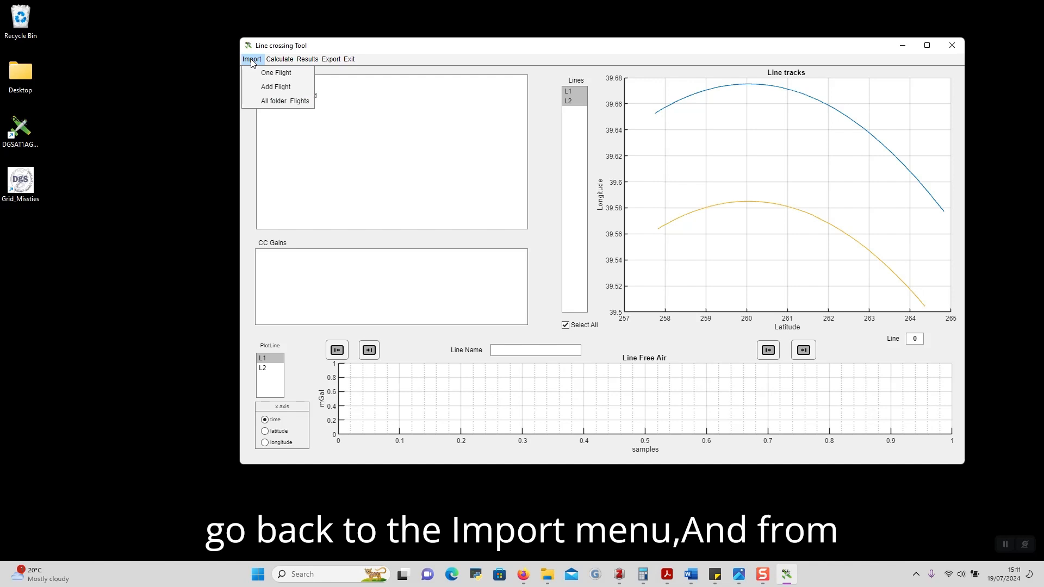
click(282, 88)
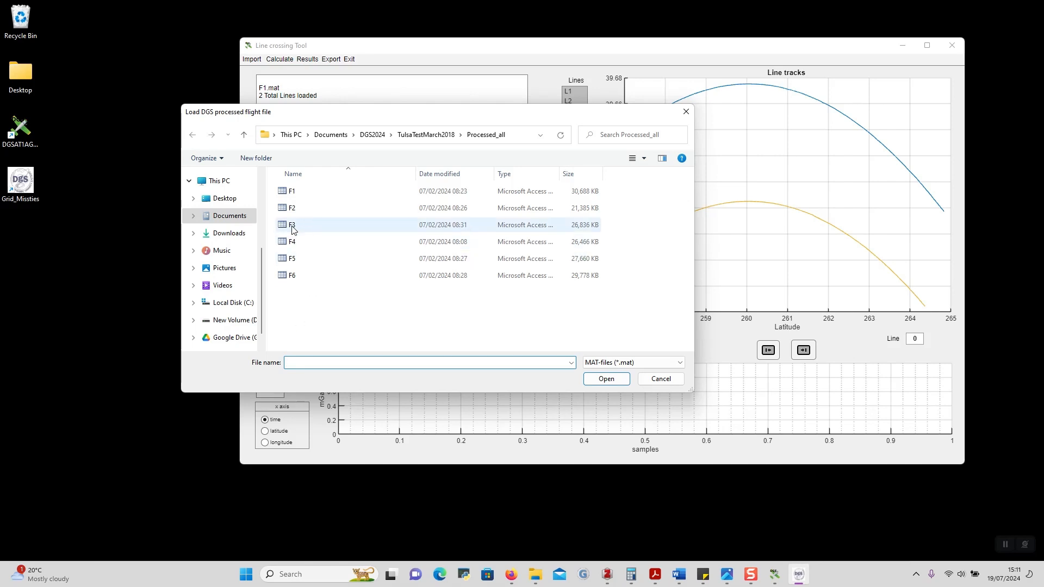
click(292, 208)
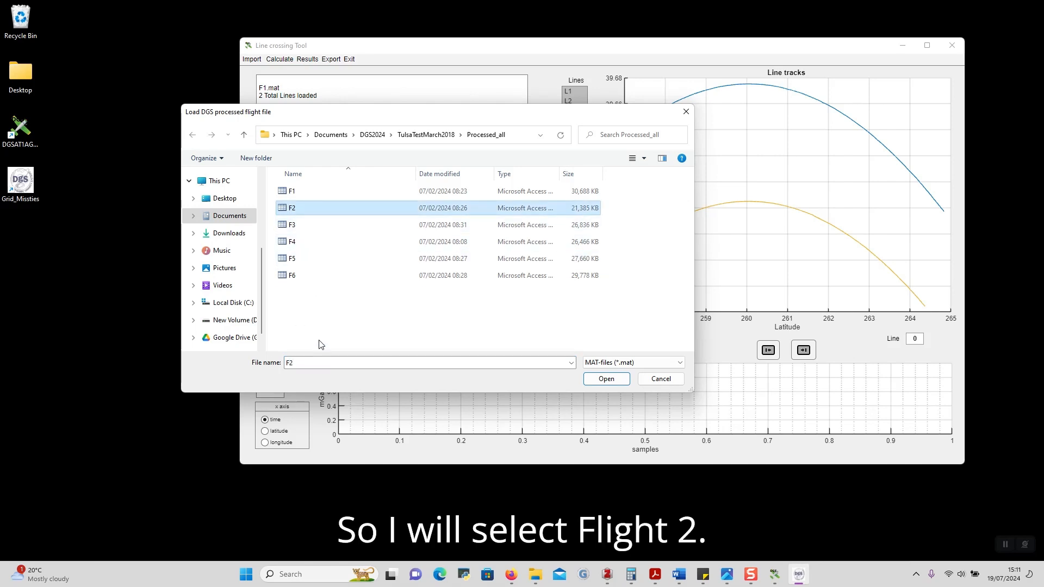
click(598, 379)
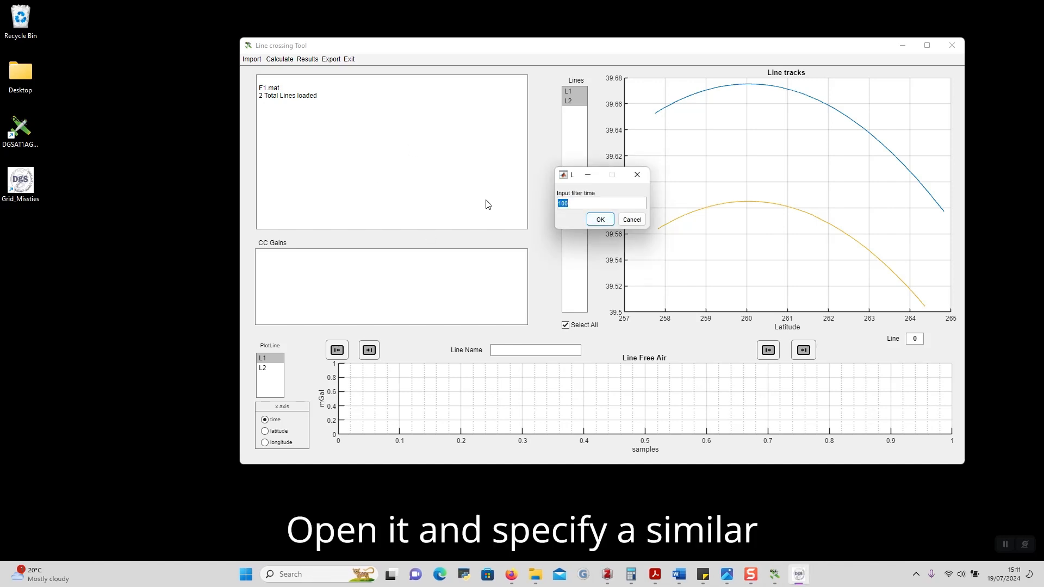
click(579, 202)
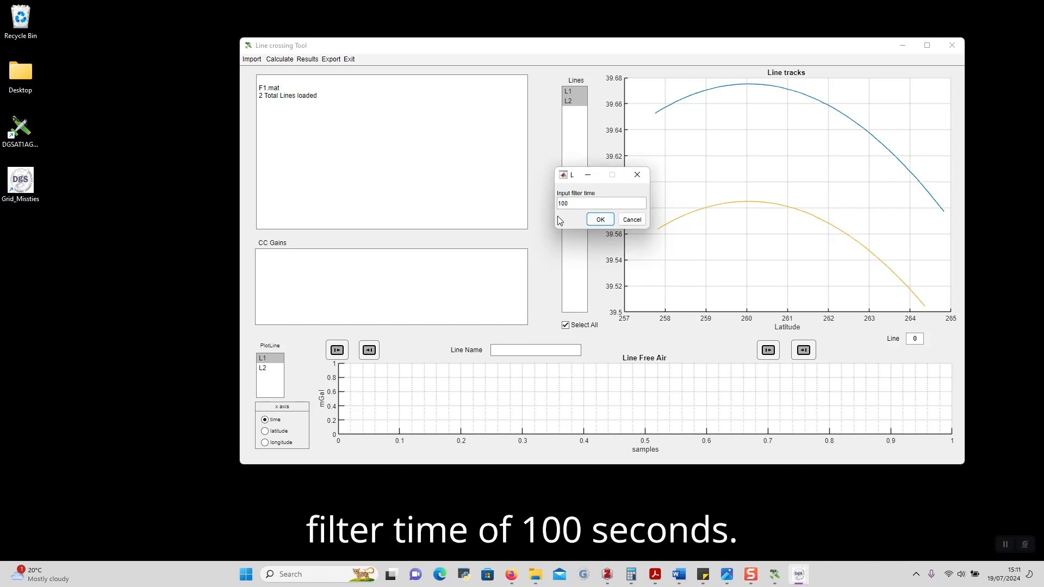
click(600, 220)
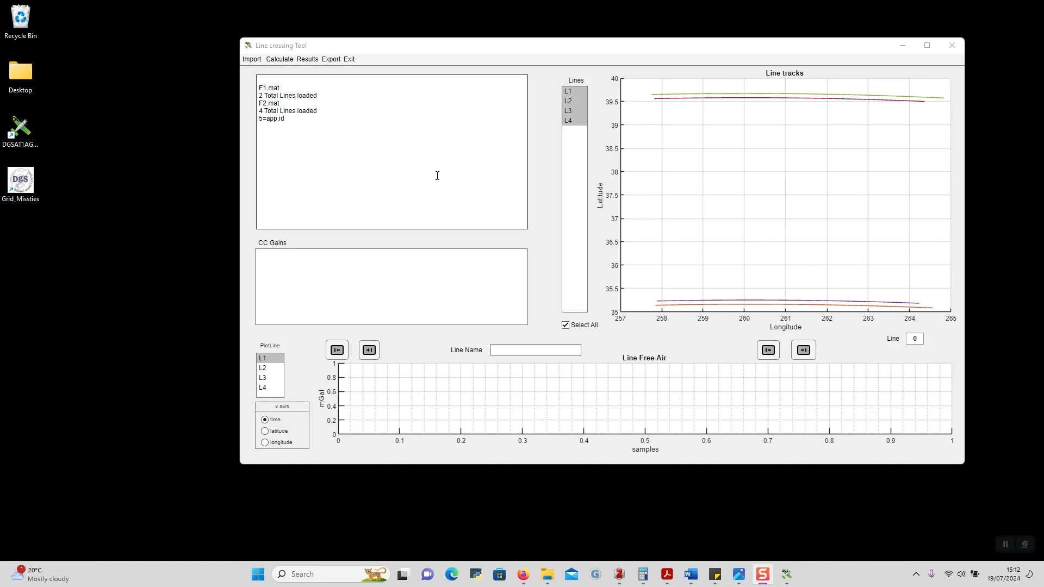
click(303, 120)
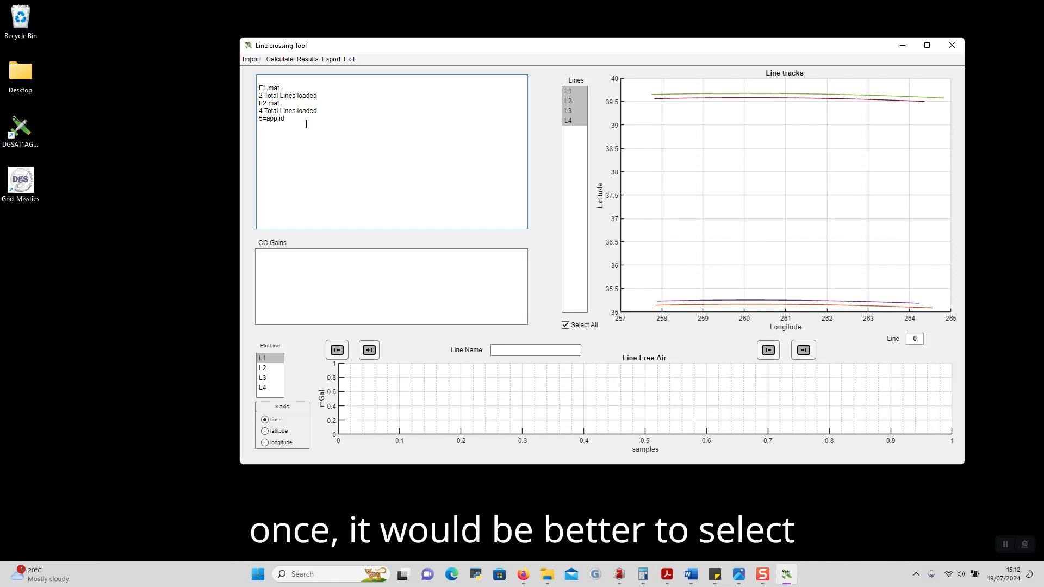
Import all flights in the Processed_all folder at once with a filter time of 100.
click(253, 60)
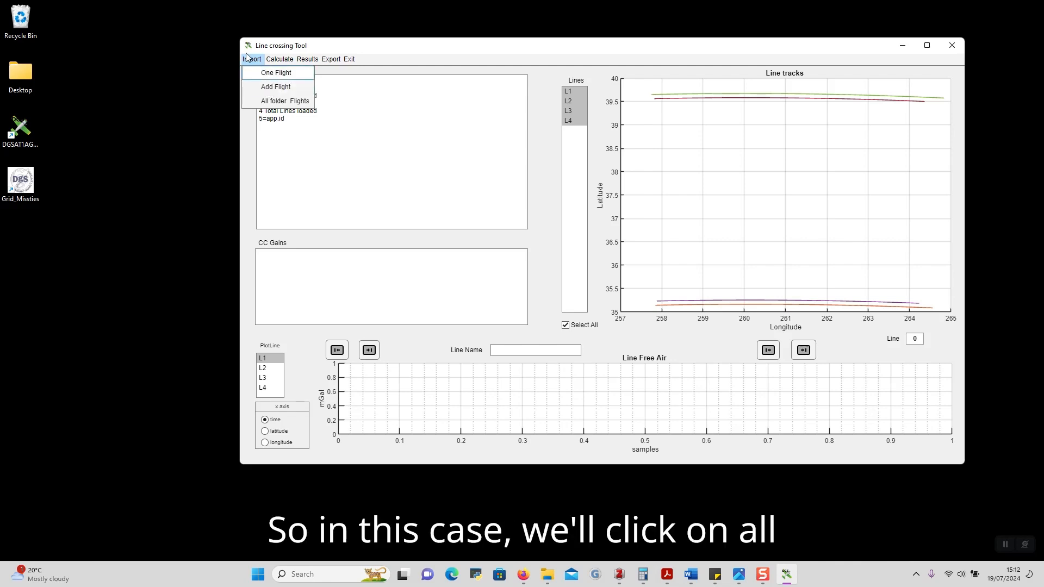
click(287, 103)
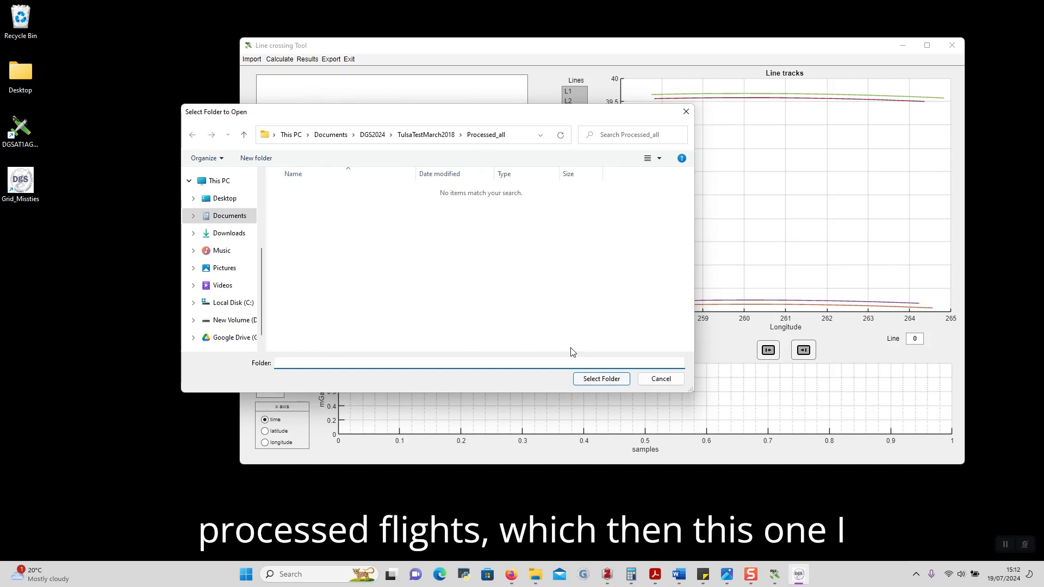
click(600, 379)
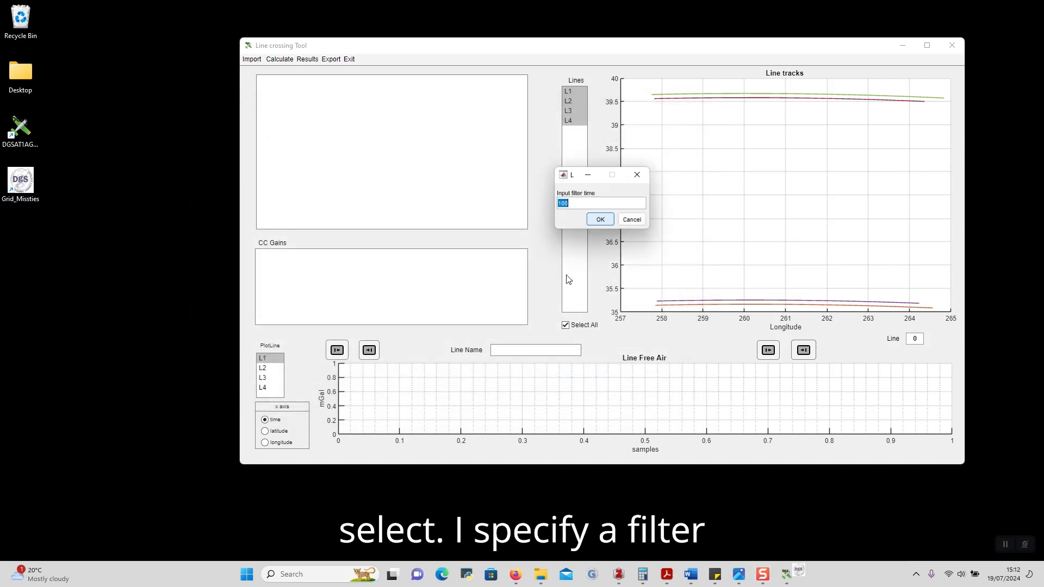
click(597, 220)
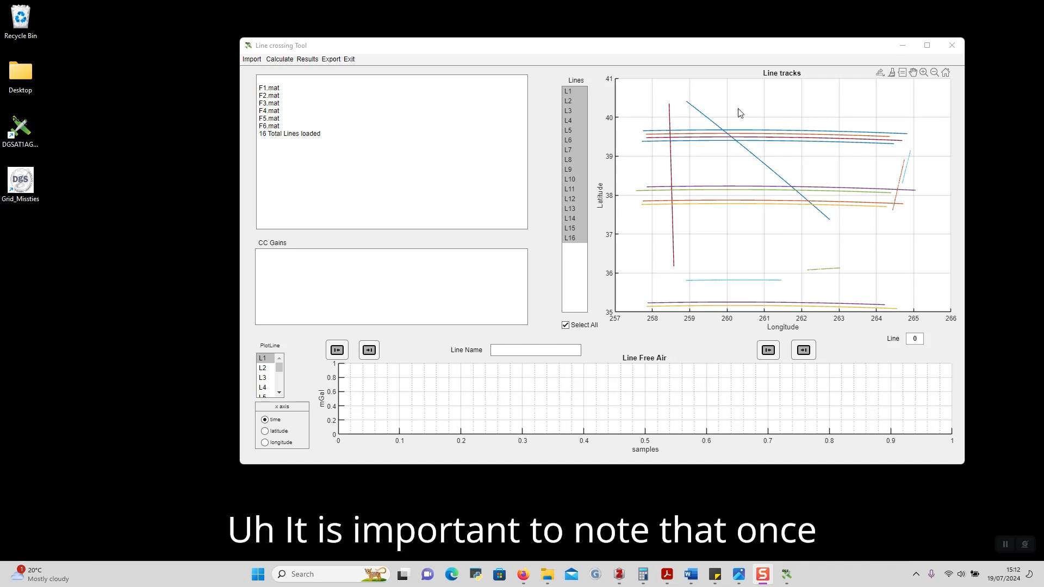
click(253, 60)
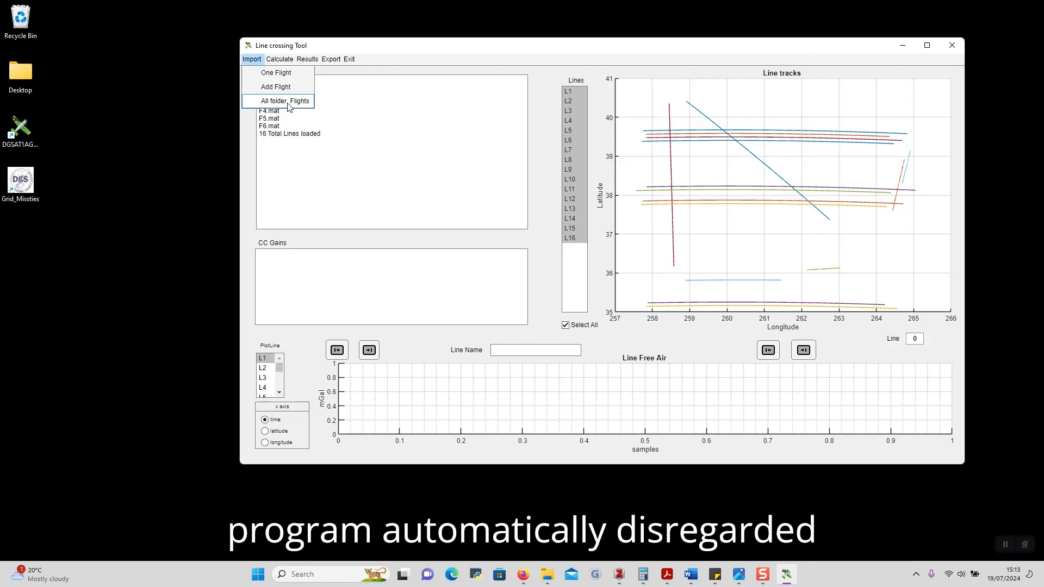
click(357, 121)
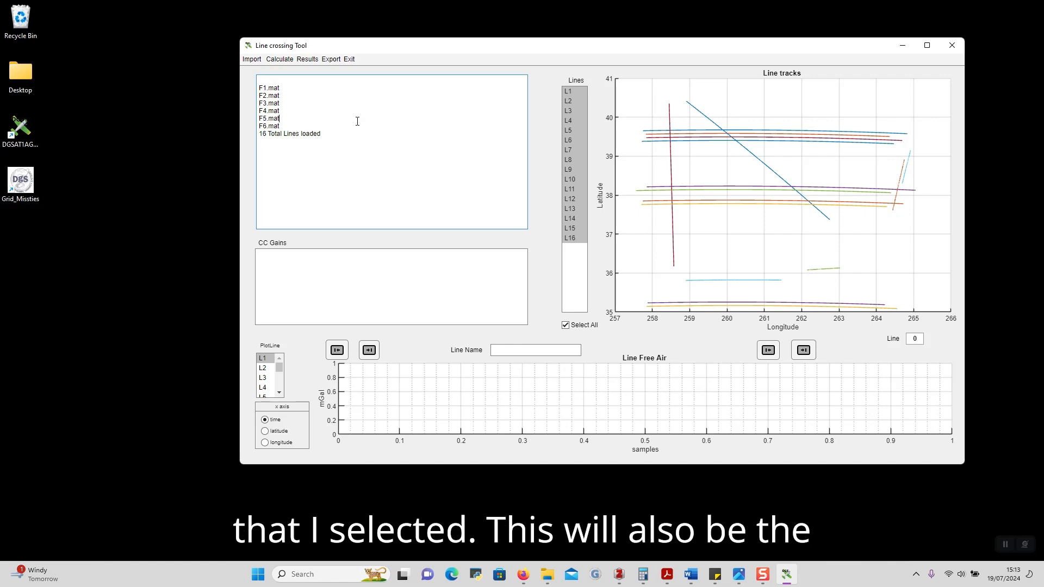
click(248, 57)
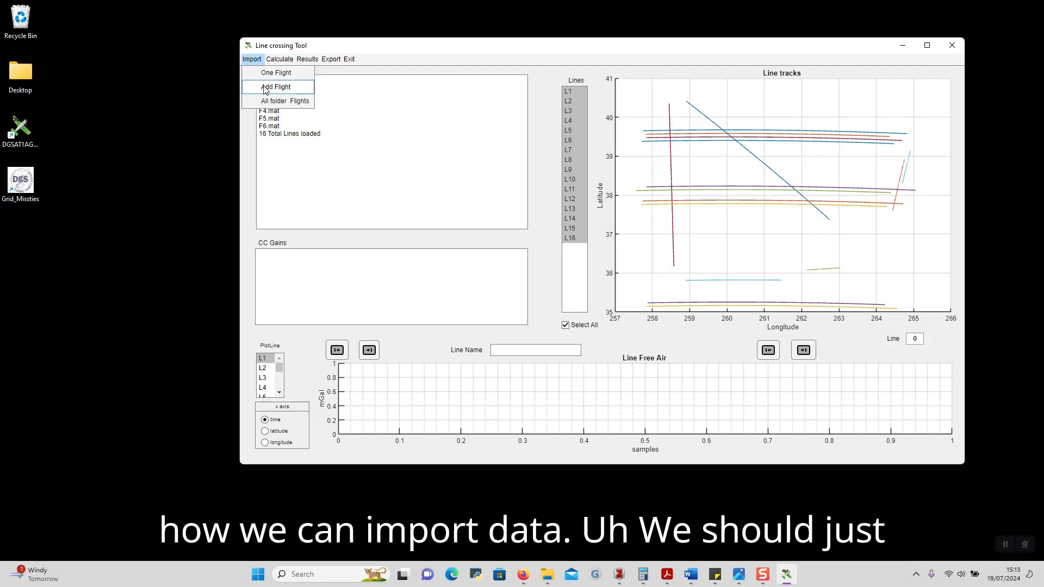
click(309, 194)
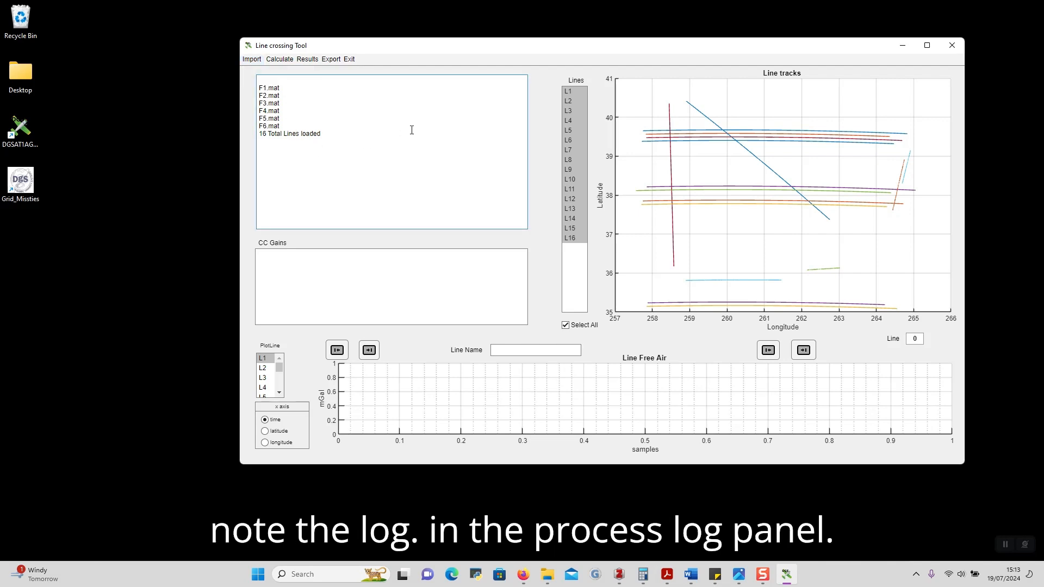
Review the loaded flight files in the process log and identify the diagonal track's line number in the plot.
drag(386, 130, 256, 90)
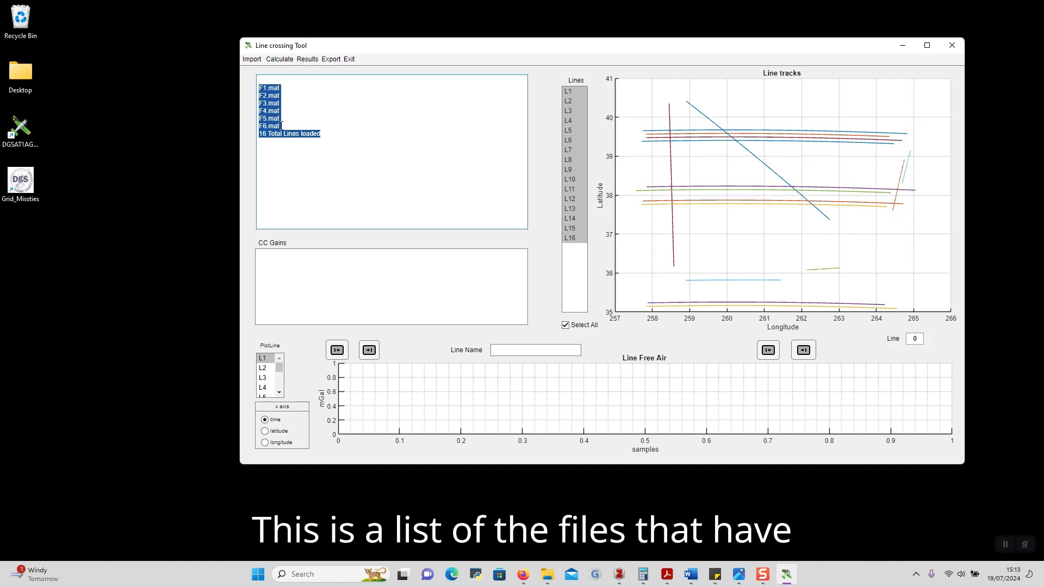
click(297, 140)
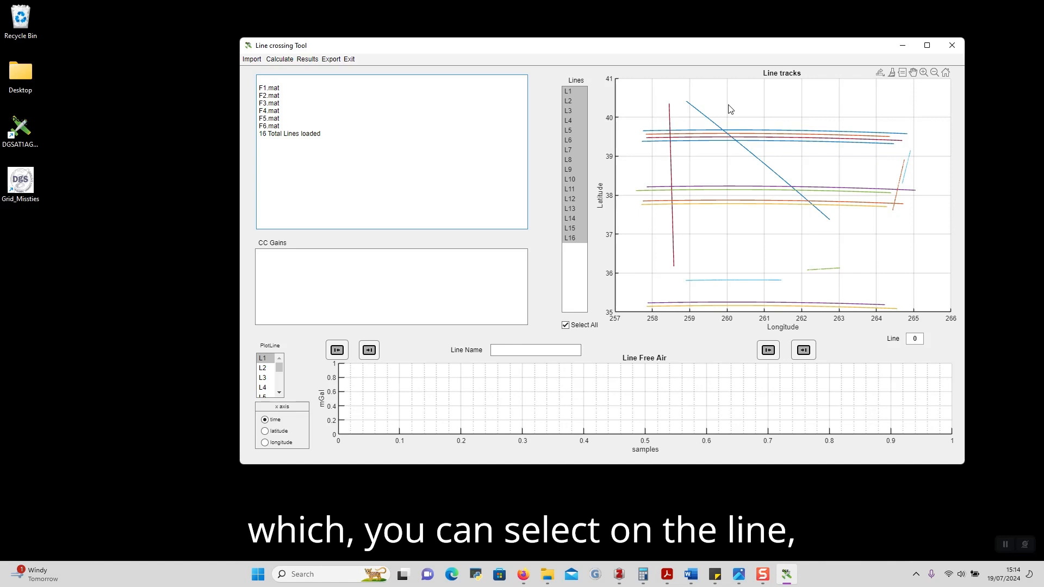
click(697, 112)
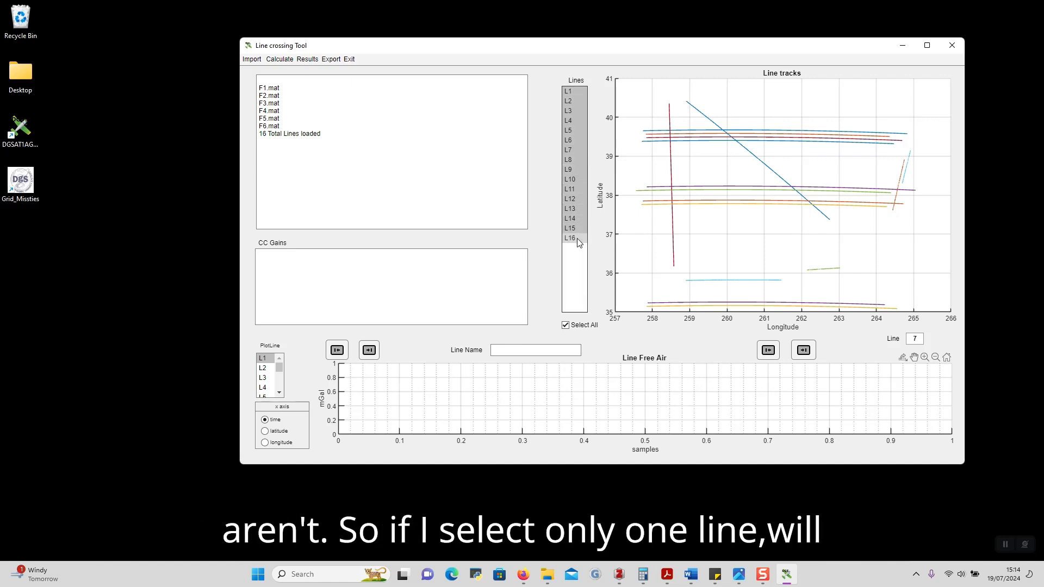
Limit the line tracks plot to lines L1, L4, L5, L7, L9, L11 and L14.
click(580, 92)
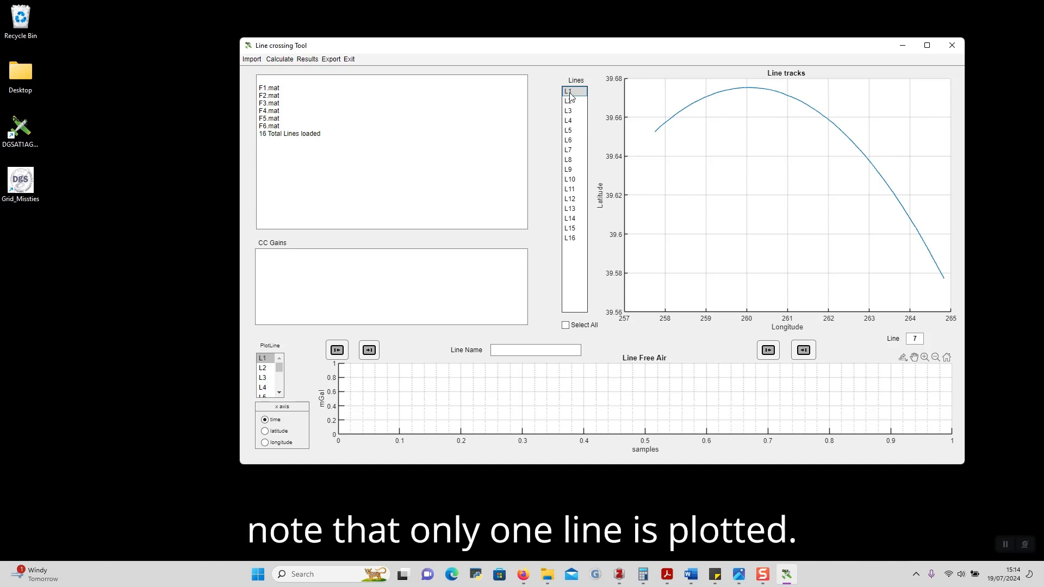
ctrl+click(571, 120)
ctrl+click(570, 130)
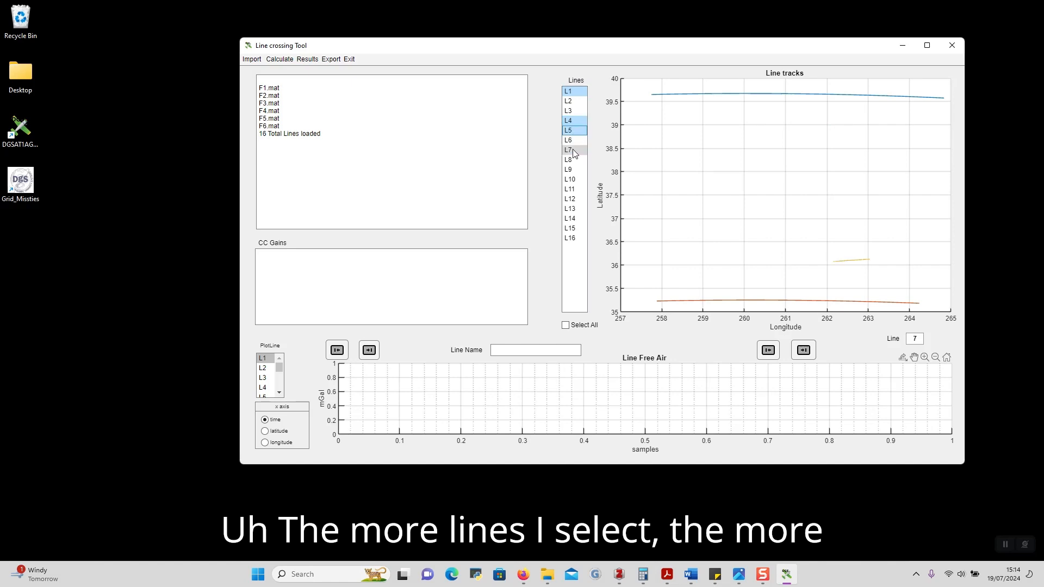
ctrl+click(569, 150)
ctrl+click(570, 169)
ctrl+click(570, 189)
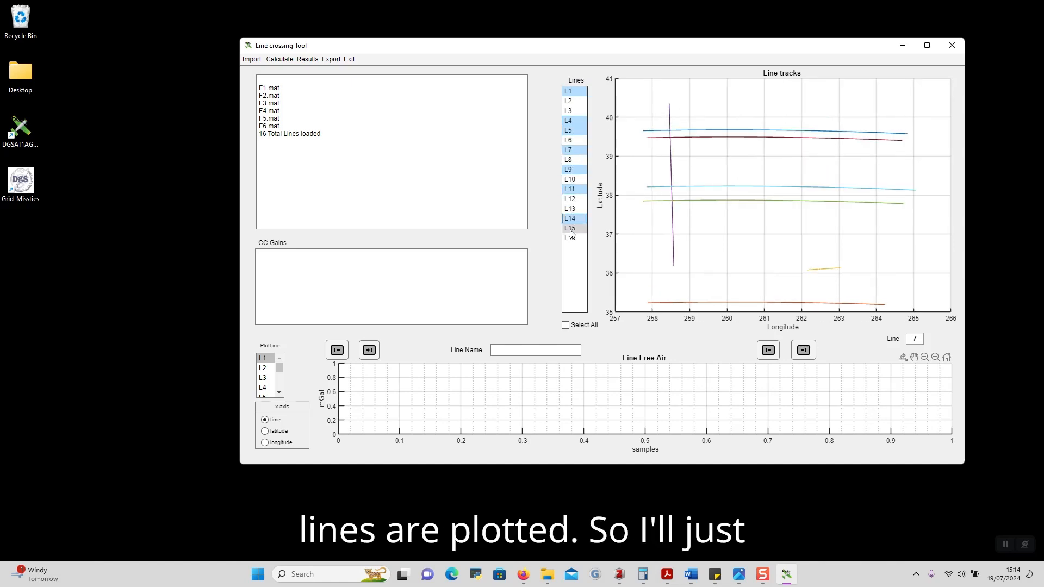
Select every line from L1 to L16 for display in the line tracks plot.
click(568, 91)
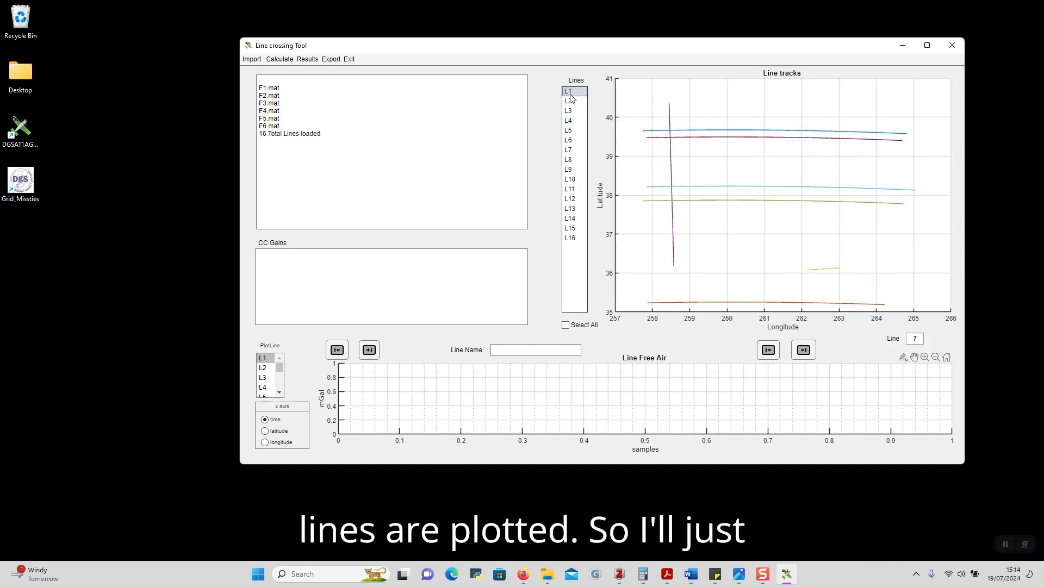
shift+click(569, 237)
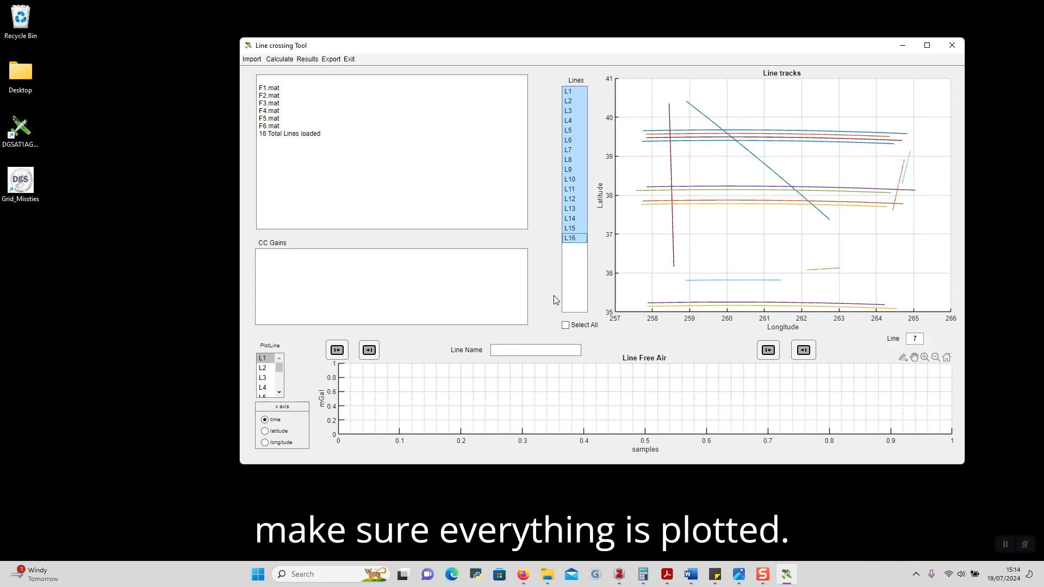